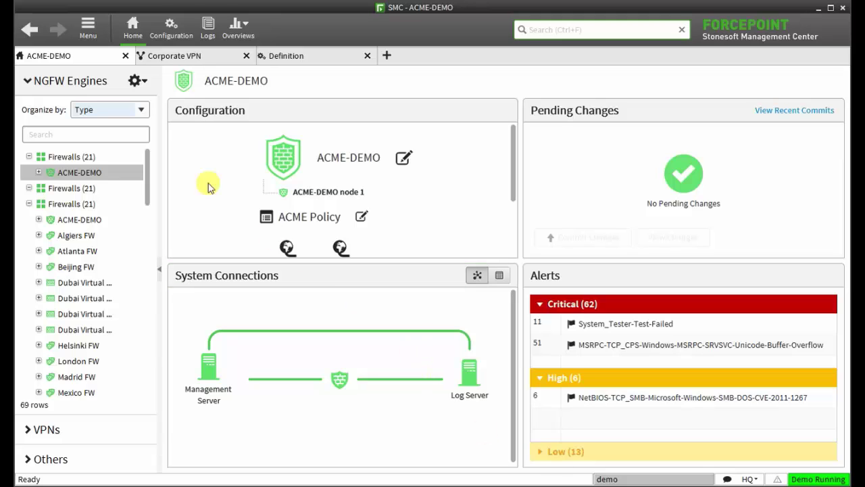
Step: Start creating multiple single firewalls from the NGFW Engines list
left_click(138, 81)
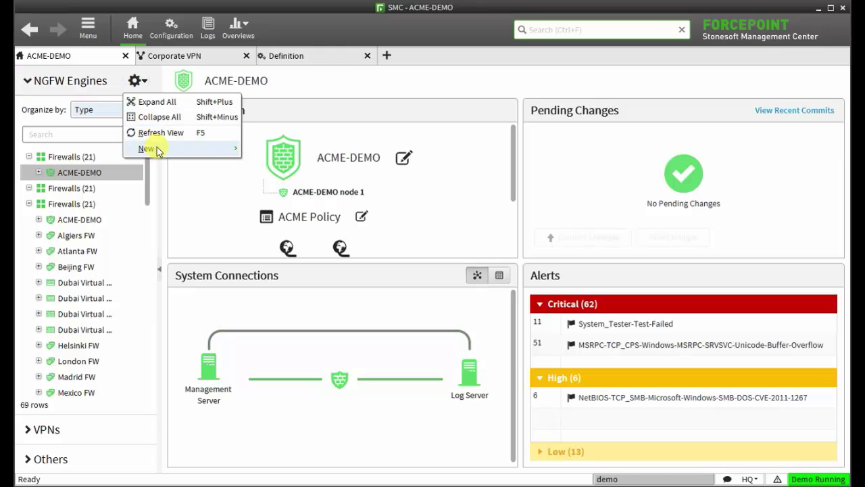
mouse_move(147, 148)
mouse_move(281, 153)
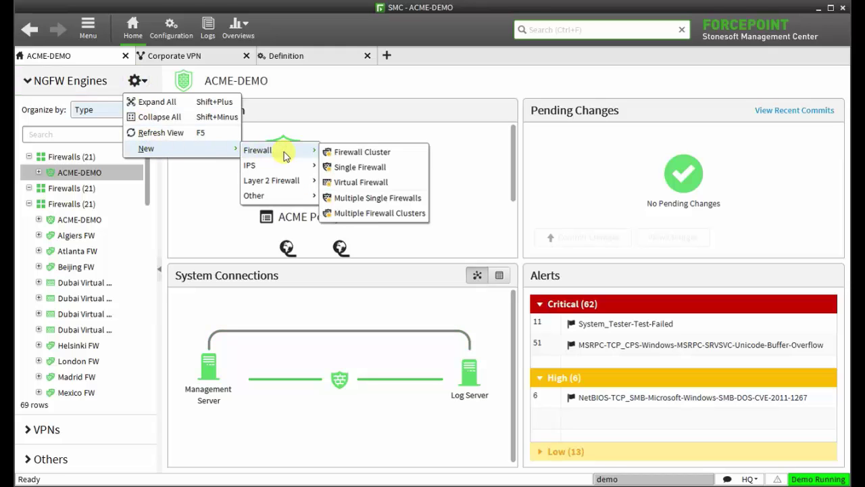
left_click(354, 200)
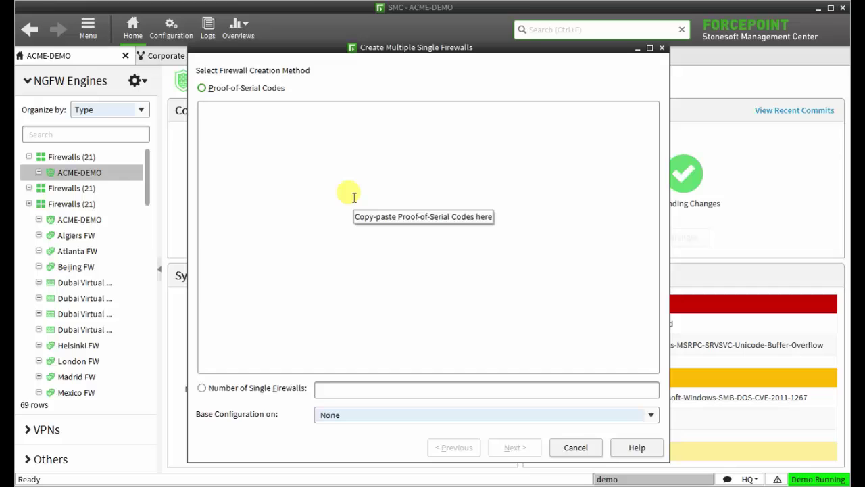
Step: Choose creation by number, set 5 single firewalls, base them on the ACME-DEMO configuration, and continue
left_click(203, 88)
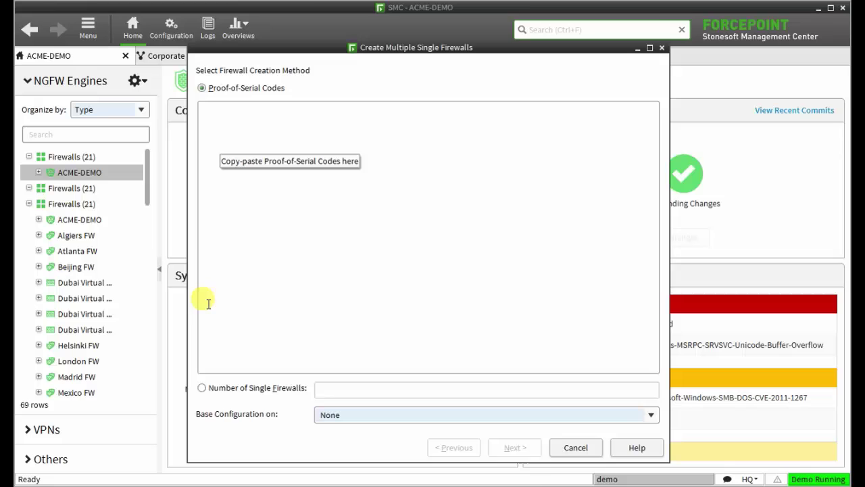
left_click(202, 390)
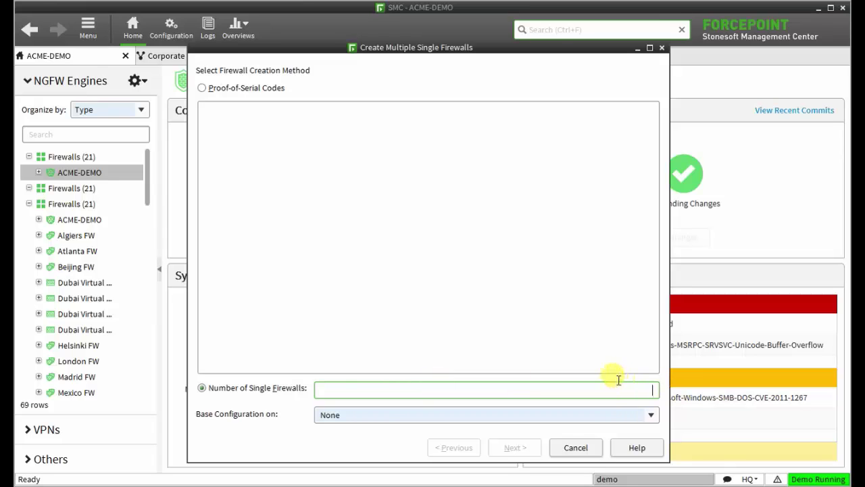
type("5")
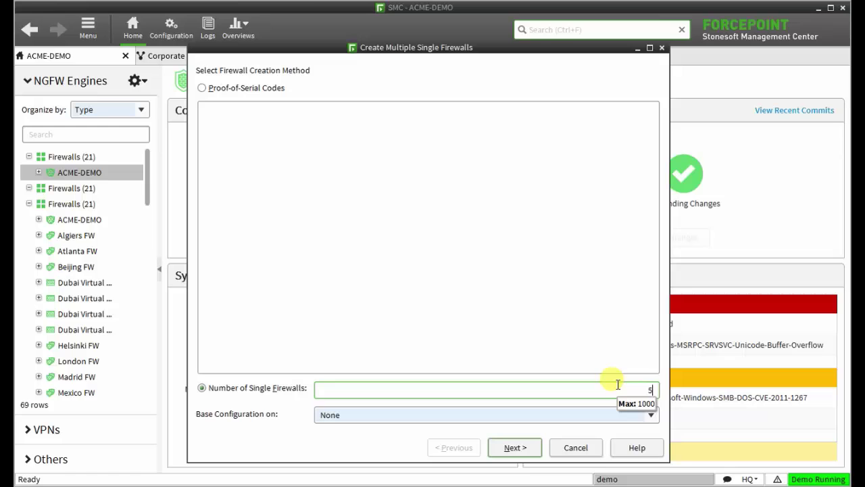
left_click(651, 414)
left_click(363, 334)
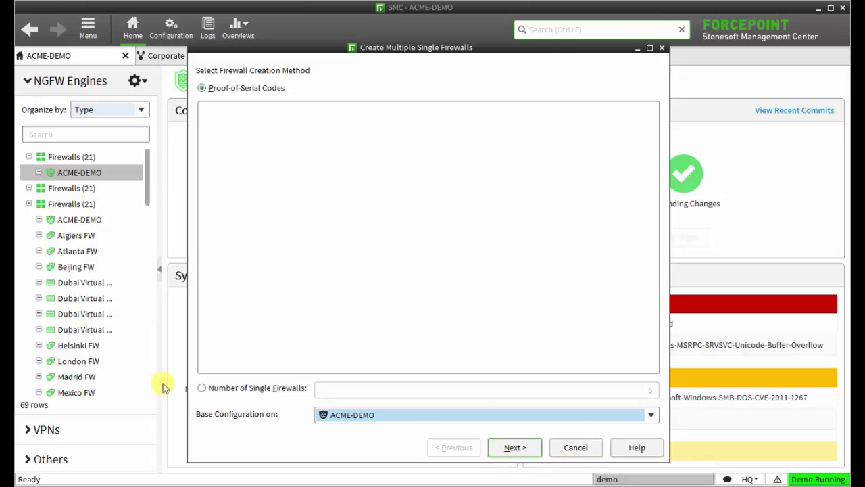
left_click(201, 388)
left_click(538, 457)
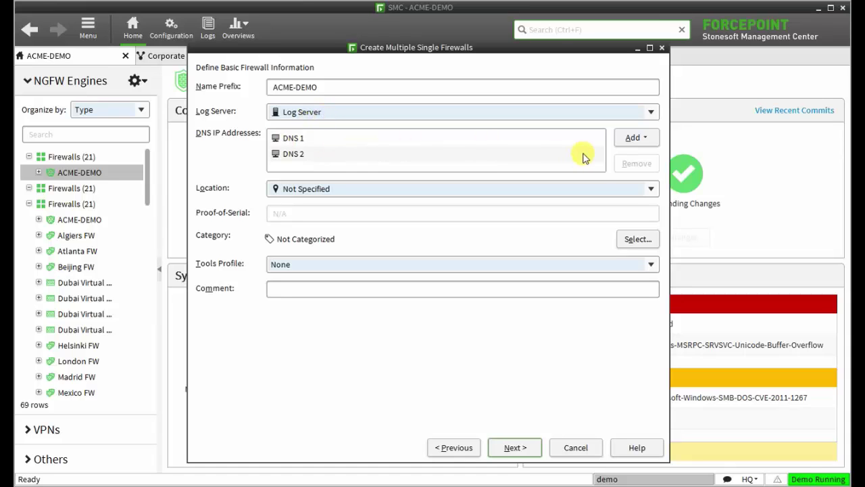
Step: Check the options for adding DNS IP addresses and accept the basic firewall information with the ACME-DEMO name prefix
left_click(636, 139)
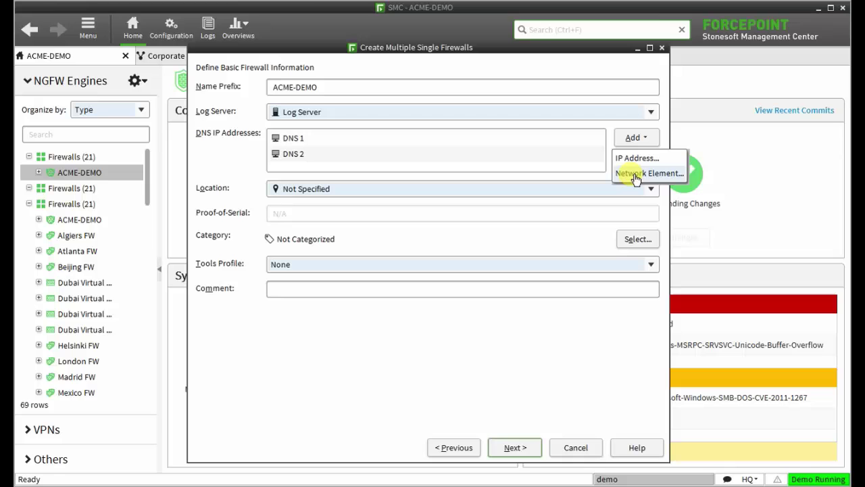
left_click(488, 404)
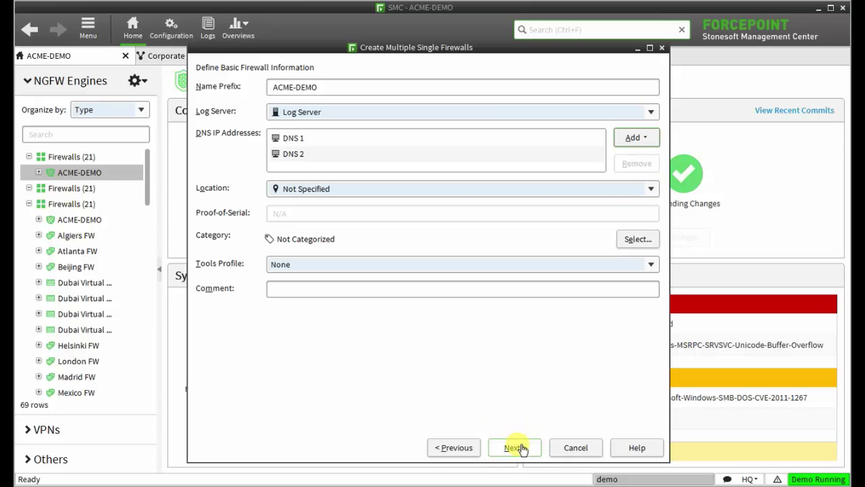
left_click(517, 448)
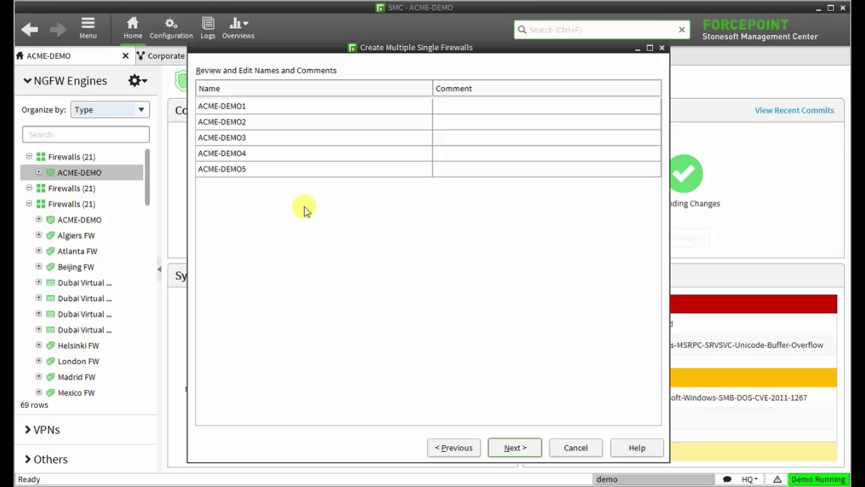
Step: Review the name and comment fields of the first firewall, ACME-DEMO1, and accept the generated names
double_click(260, 104)
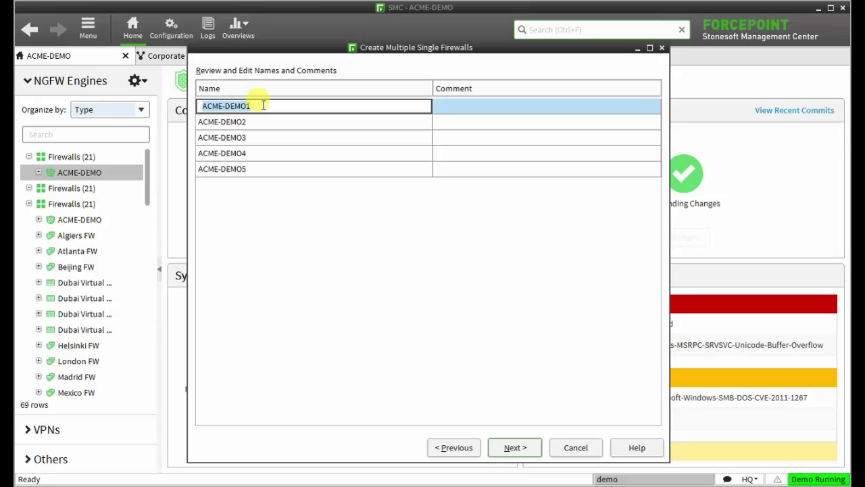
double_click(502, 107)
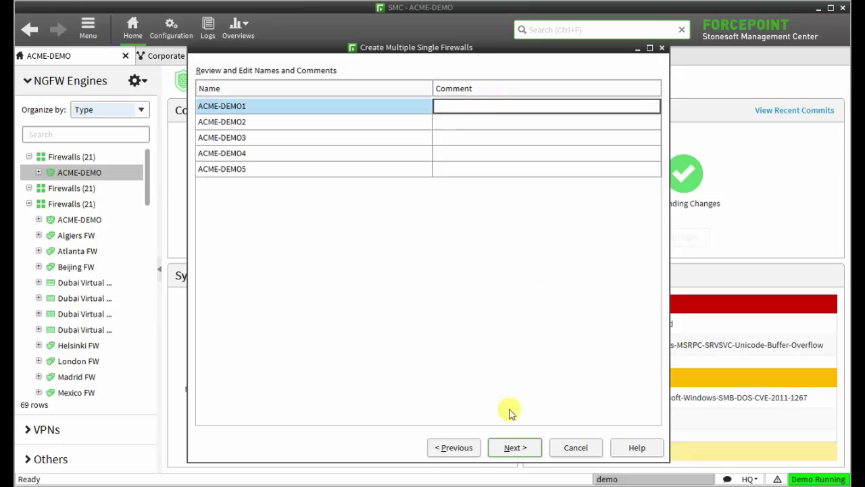
left_click(518, 448)
left_click(524, 448)
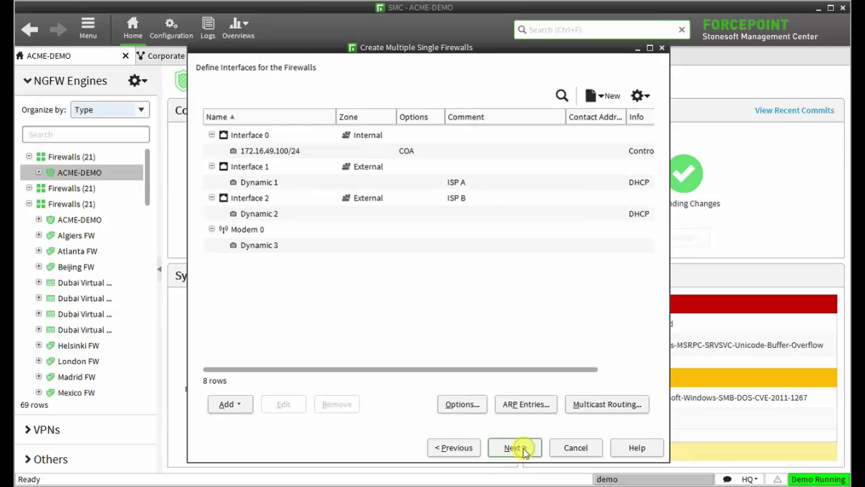
Step: Accept the inherited interface definitions, fit the per-firewall interface columns to show full IP addresses, and accept those interfaces
left_click(333, 317)
left_click(516, 447)
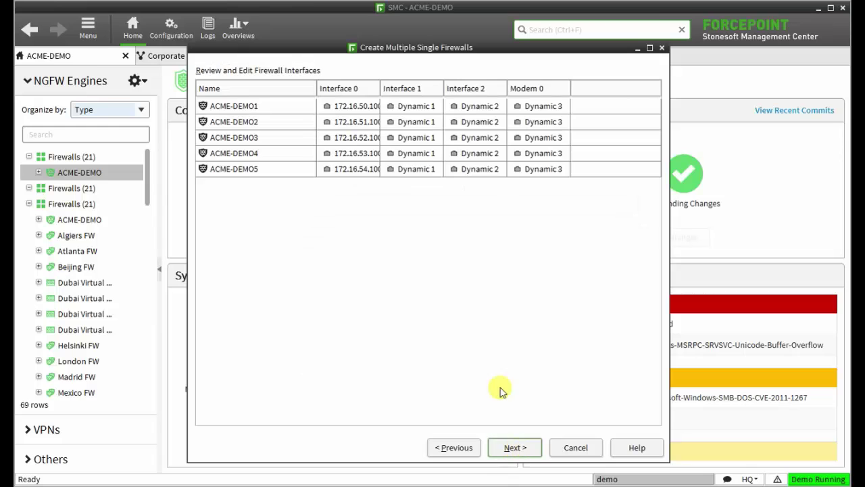
right_click(360, 90)
left_click(372, 115)
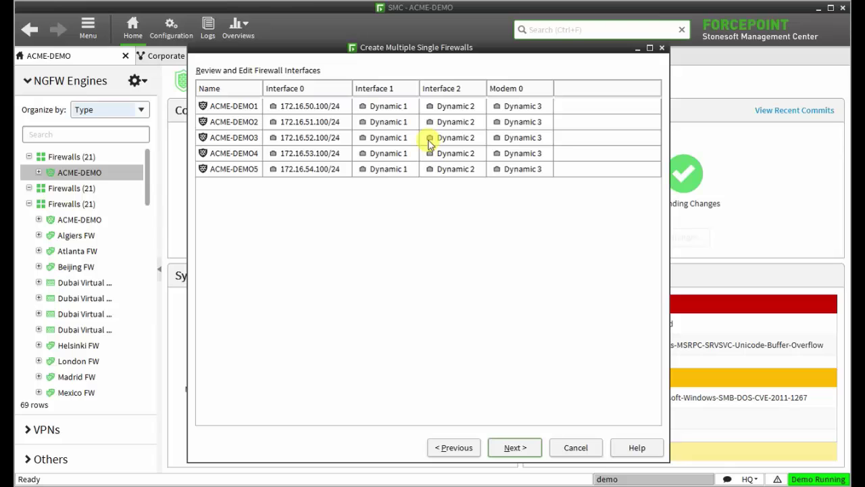
left_click(515, 448)
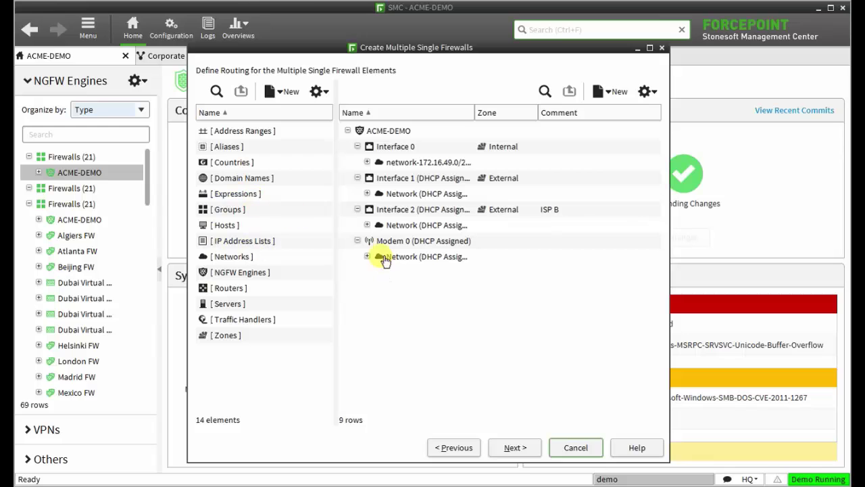
Step: Examine the routes under Interface 1, Interface 2 and Modem 0 with their full names, and accept the shared routing
left_click(367, 194)
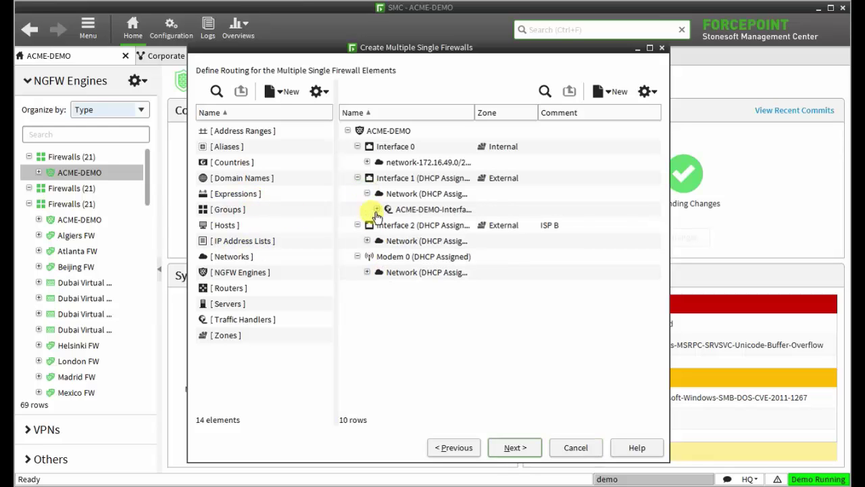
left_click(377, 209)
left_click(367, 256)
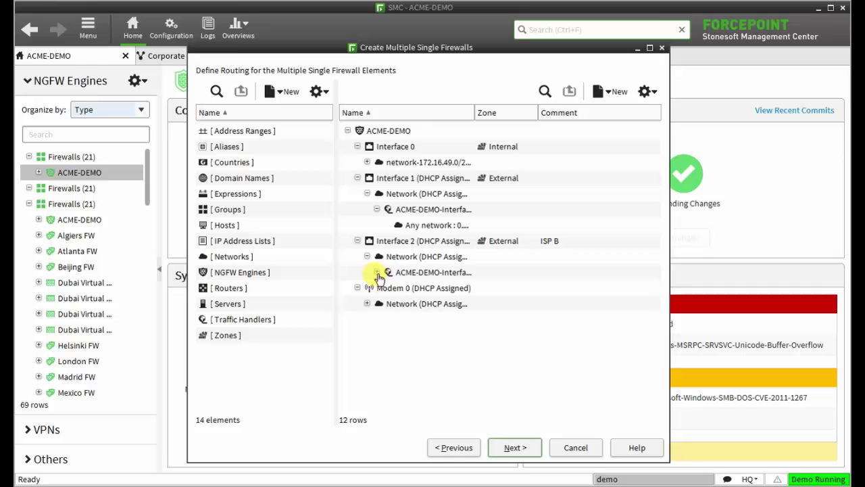
left_click(376, 272)
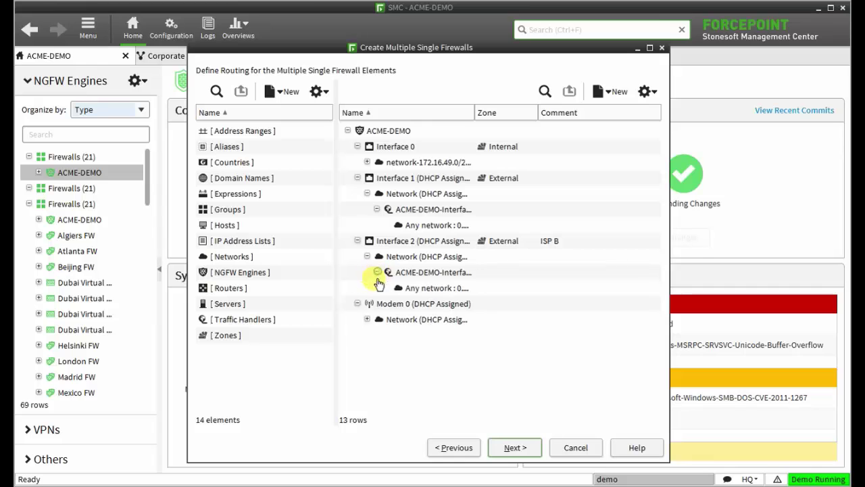
left_click(367, 319)
left_click(377, 335)
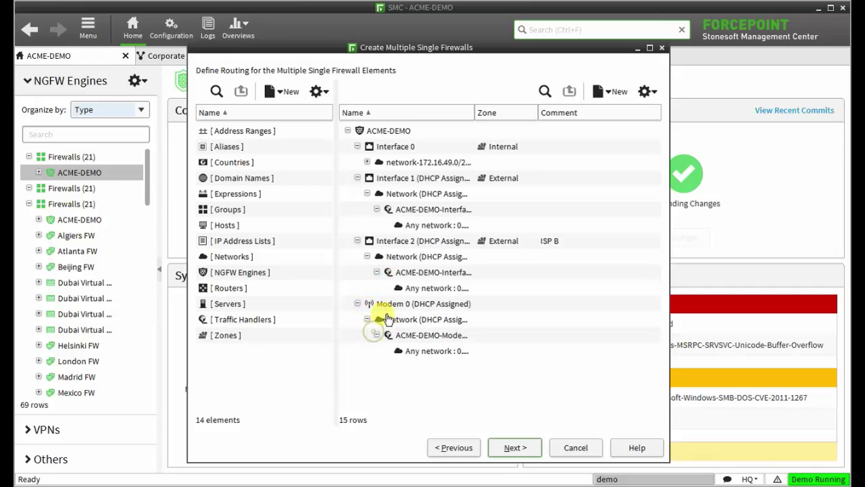
right_click(416, 112)
left_click(439, 116)
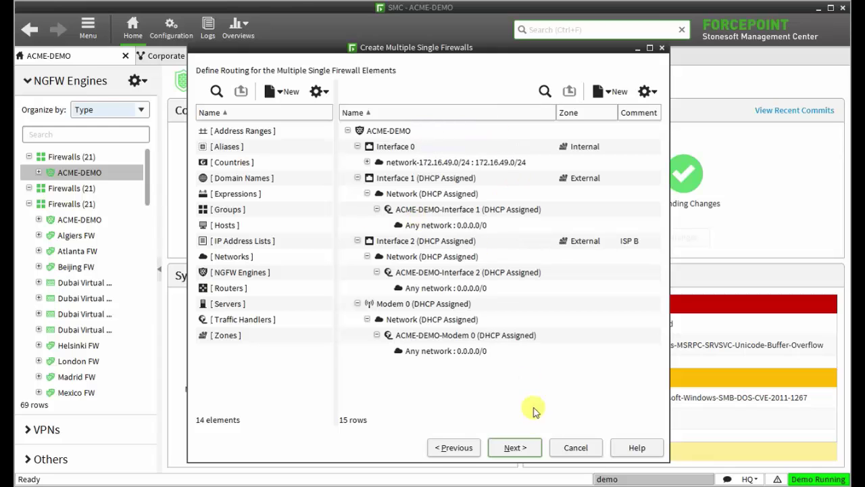
left_click(518, 447)
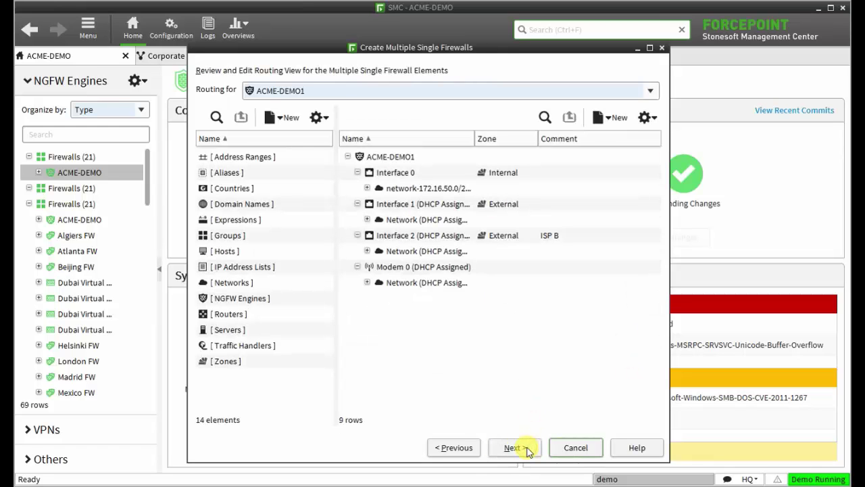
Step: Accept the per-firewall routing and NAT definitions as they are, and enable Define Additional Firewall Properties
left_click(528, 451)
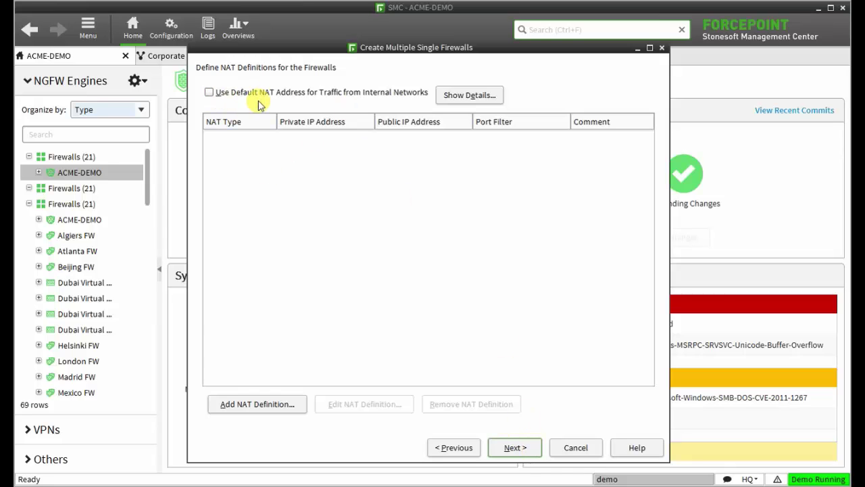
left_click(513, 449)
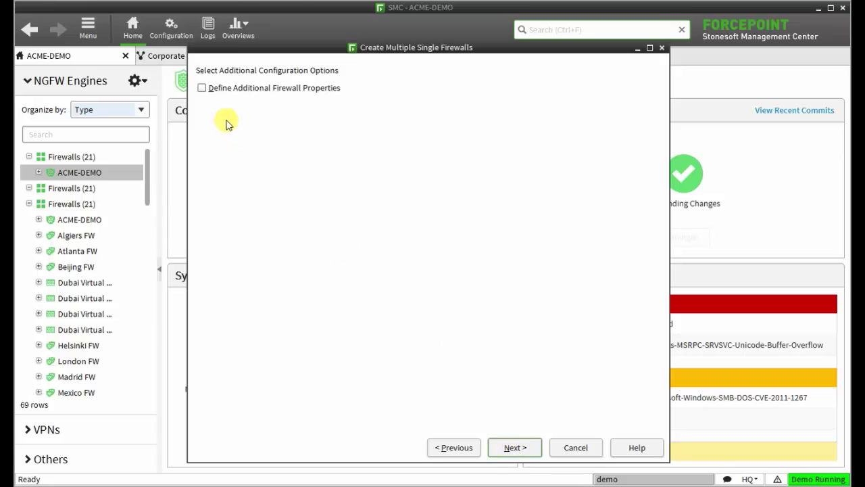
left_click(202, 88)
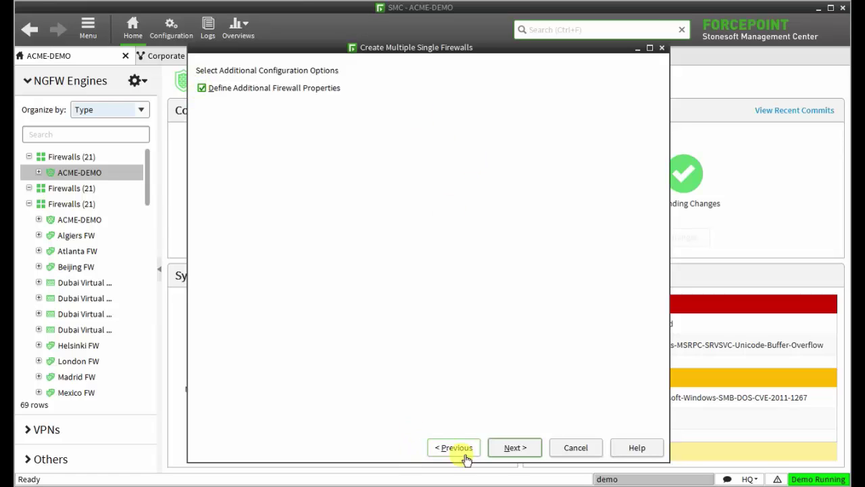
left_click(513, 448)
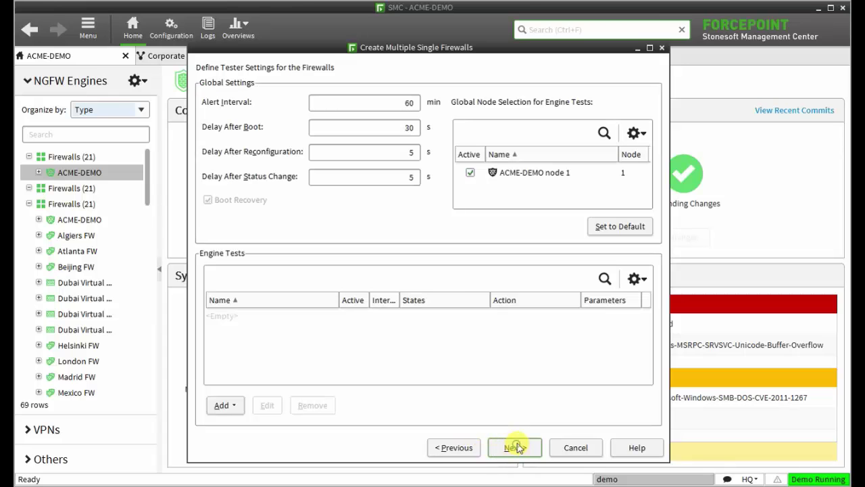
Step: Add a Link Status engine test on ALL interfaces with failure action None and Send Alert enabled, and accept the tester settings
left_click(225, 405)
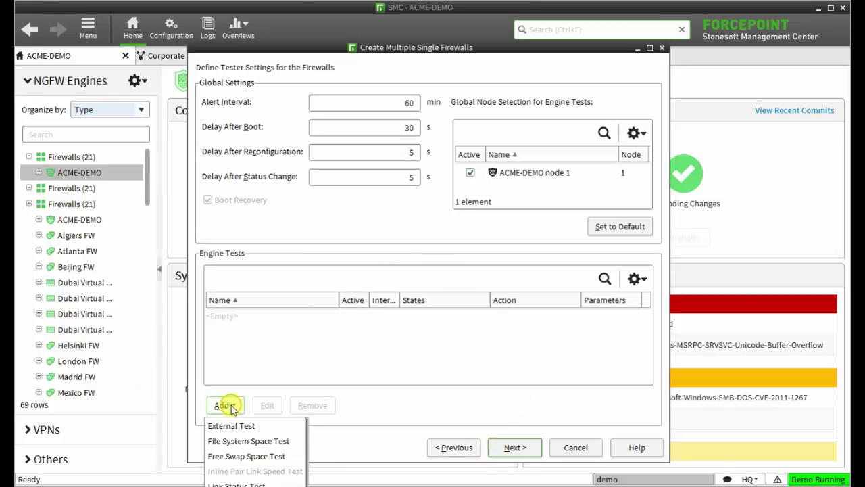
left_click(230, 484)
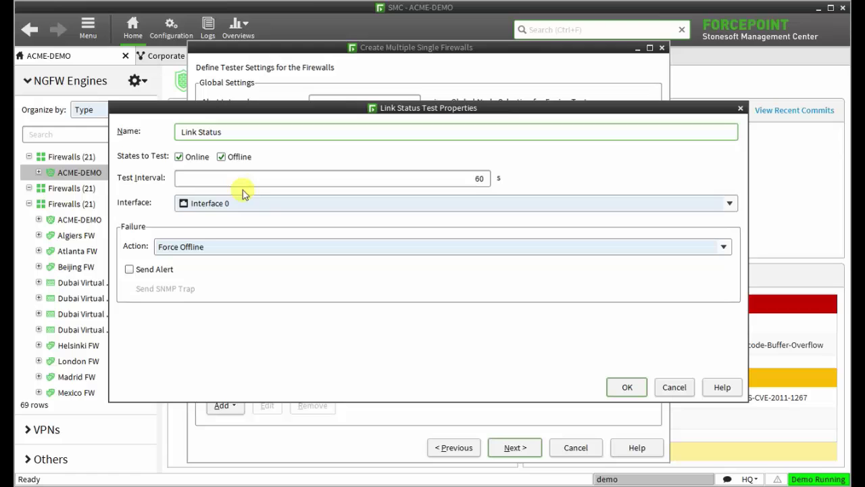
left_click(730, 204)
left_click(714, 220)
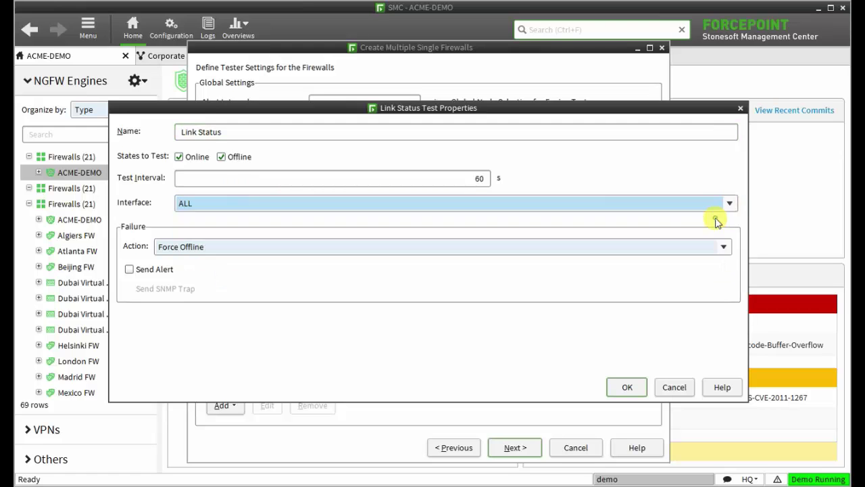
left_click(723, 248)
left_click(699, 265)
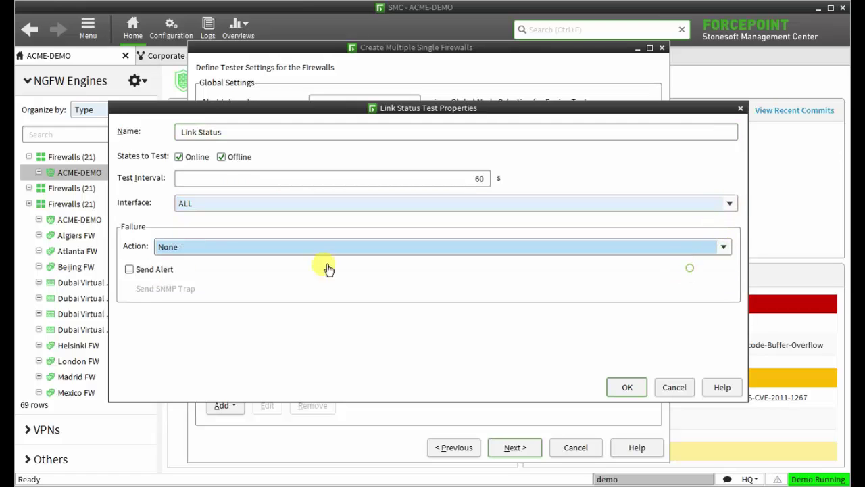
left_click(129, 269)
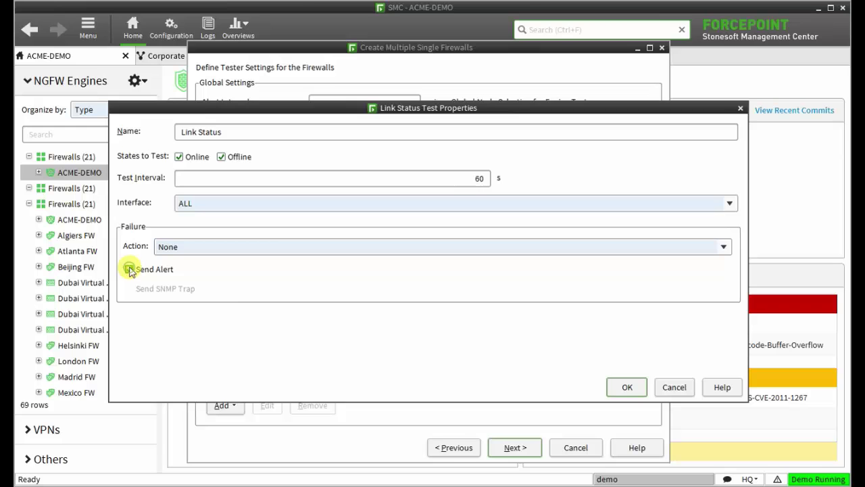
left_click(625, 386)
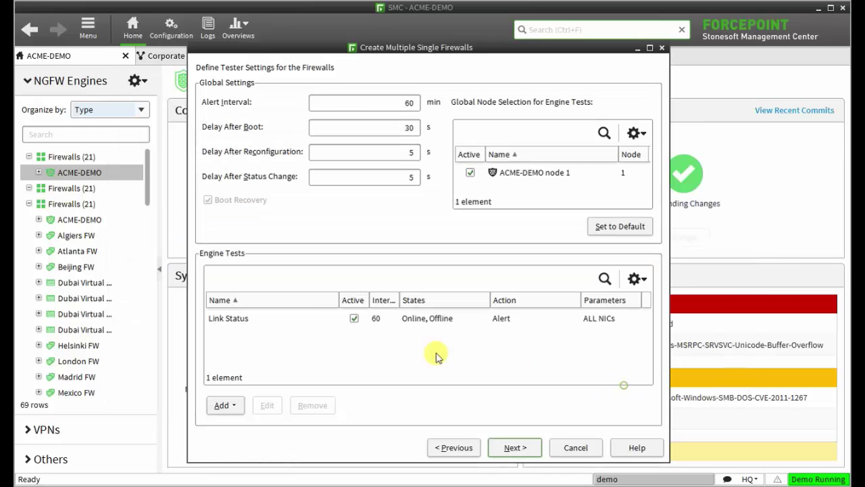
left_click(514, 448)
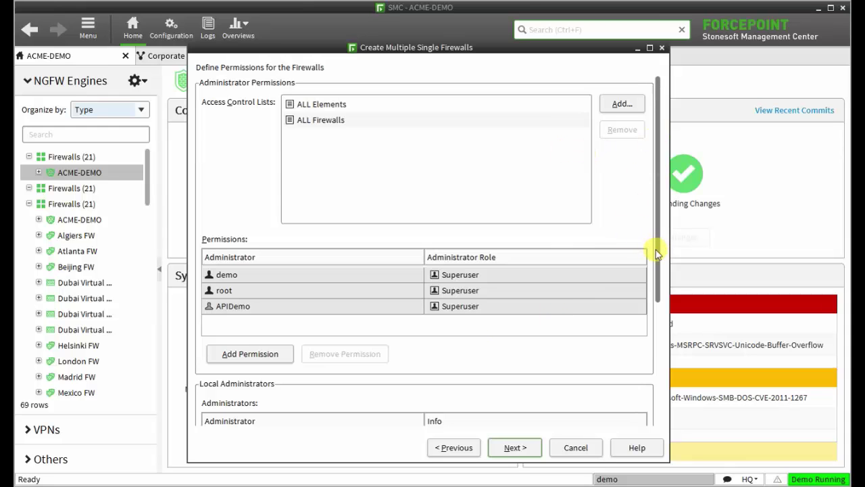
Step: Add ACME Policy to the allowed policies for the firewalls and accept the permissions
left_click_drag(656, 247, 661, 370)
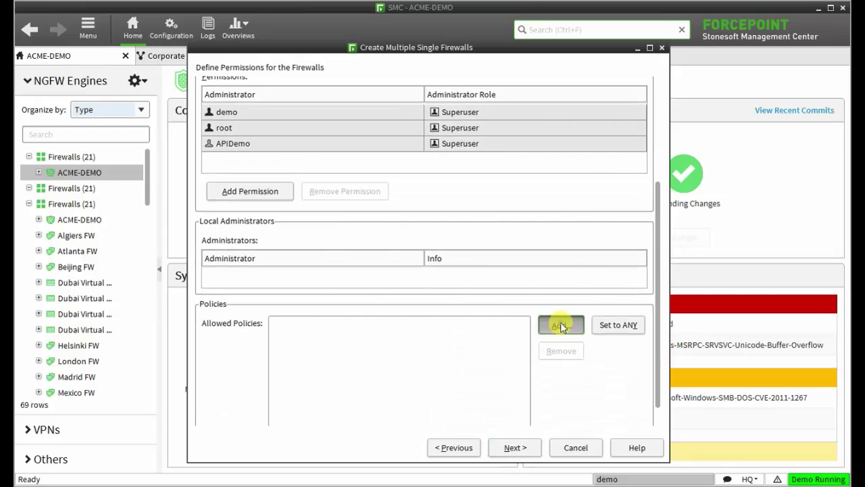
left_click(560, 326)
left_click(343, 207)
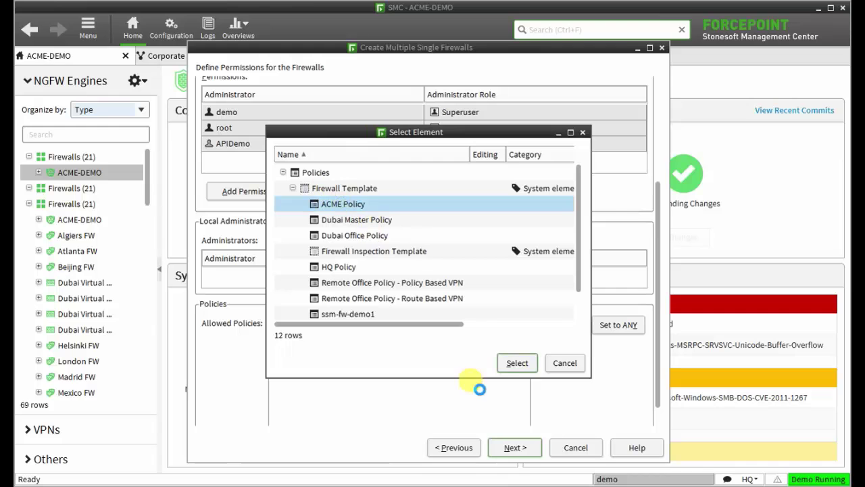
left_click(517, 363)
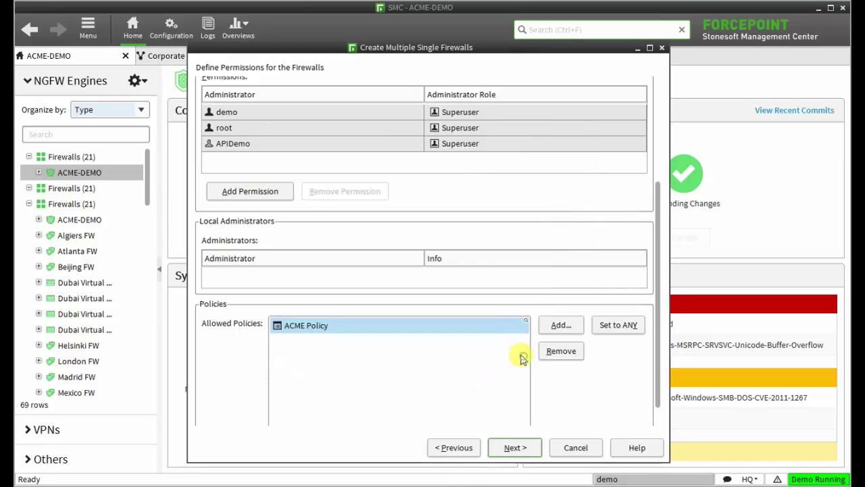
left_click(513, 449)
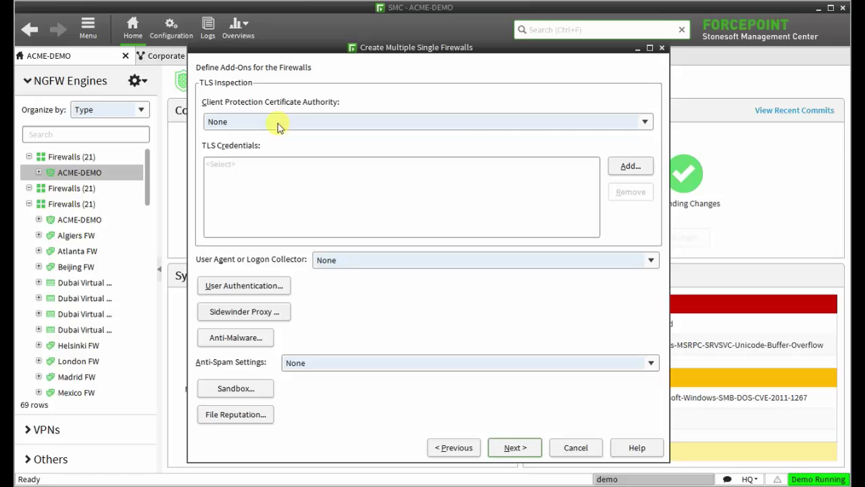
Step: Set the Client Protection Certificate Authority to Client Protection, keep the User Agent or Logon Collector at None, and accept the add-ons
left_click(645, 124)
left_click(590, 142)
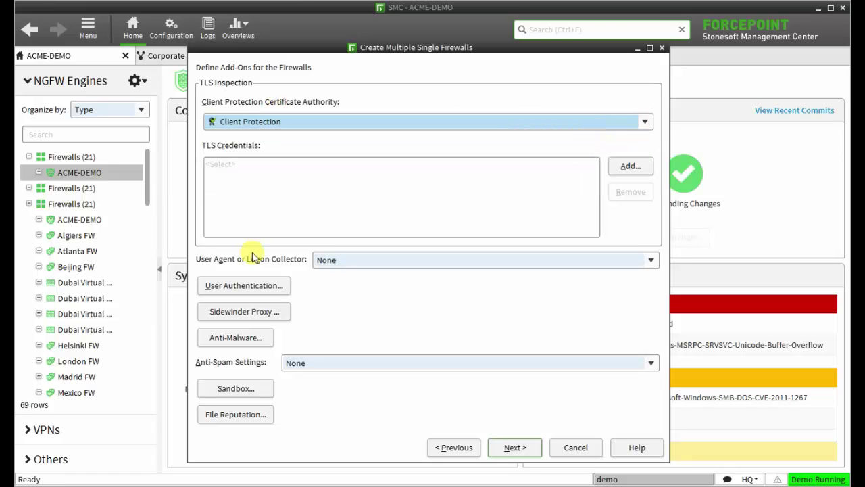
left_click(651, 260)
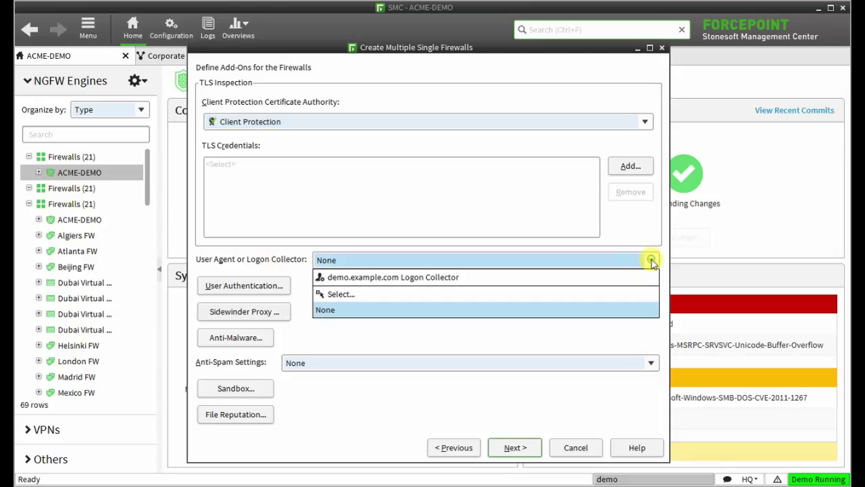
left_click(618, 342)
left_click(512, 448)
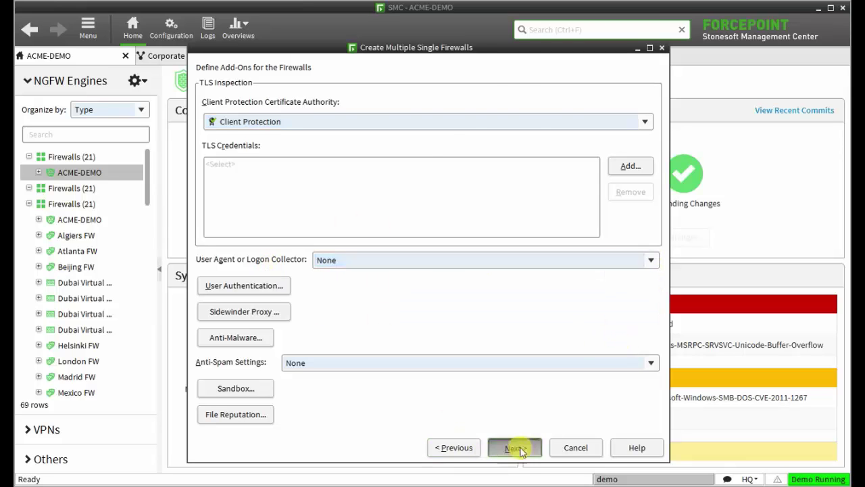
Step: Accept the inherited settings up to and including the shared and per-firewall internal VPN gateway endpoints
left_click(514, 446)
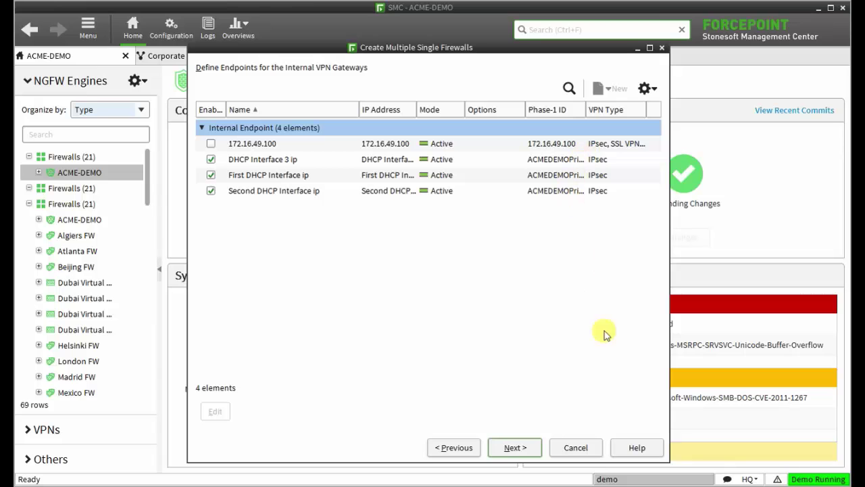
left_click(515, 447)
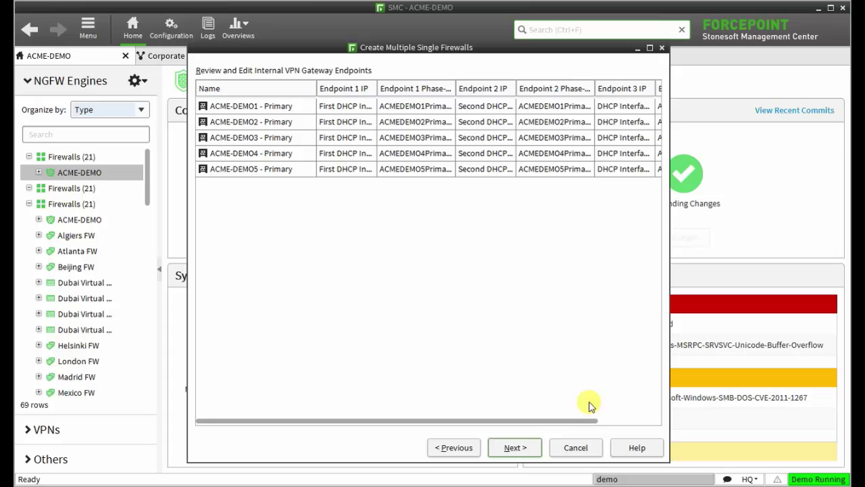
left_click(532, 448)
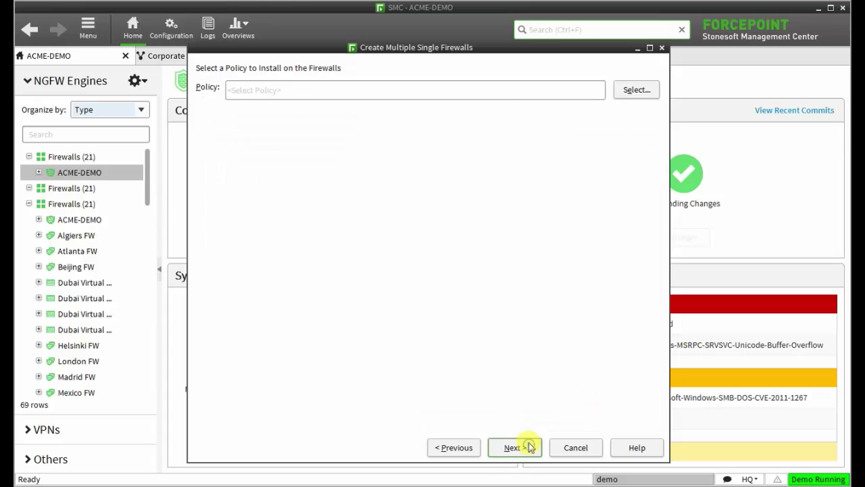
Step: Create the five firewalls with ACME Policy as the policy to install, and view them in the Home overview
left_click(636, 90)
left_click(330, 228)
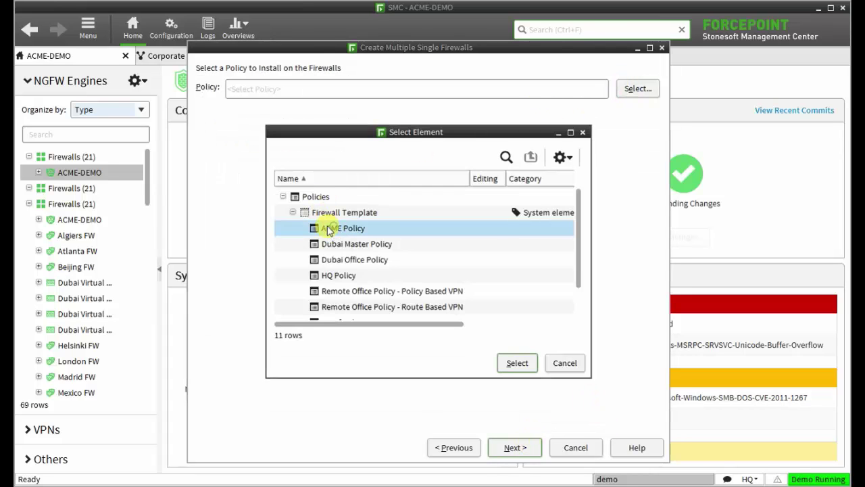
left_click(519, 363)
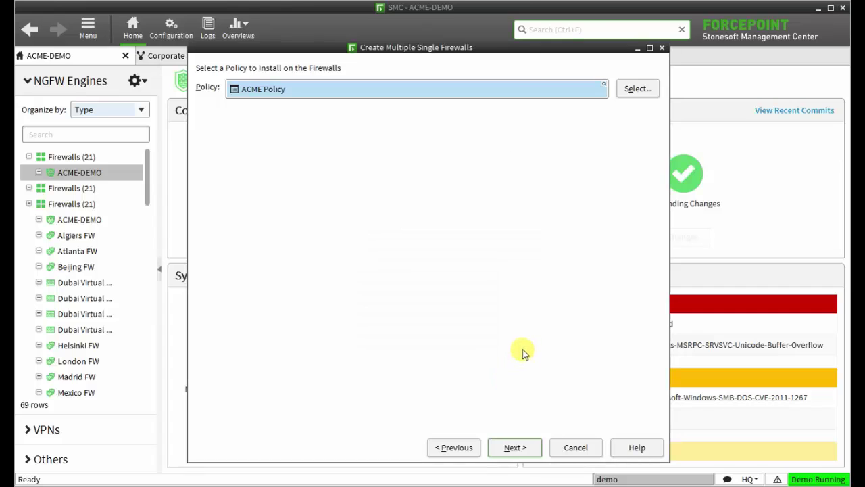
left_click(525, 448)
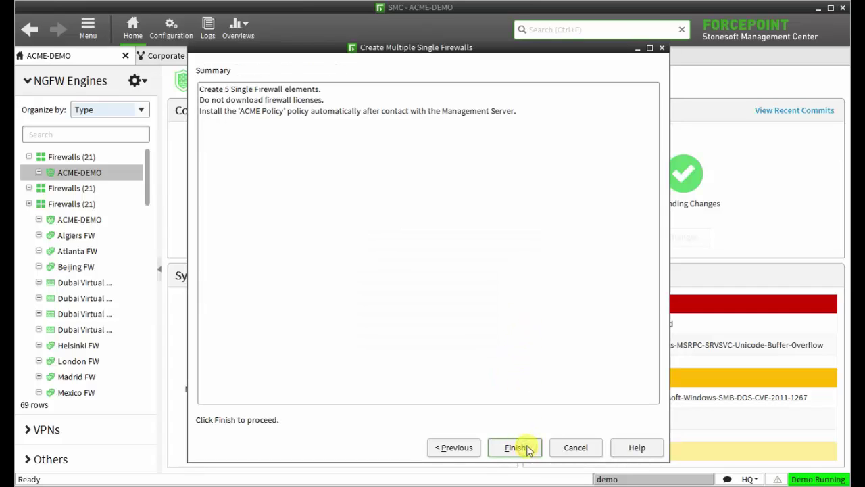
left_click(515, 449)
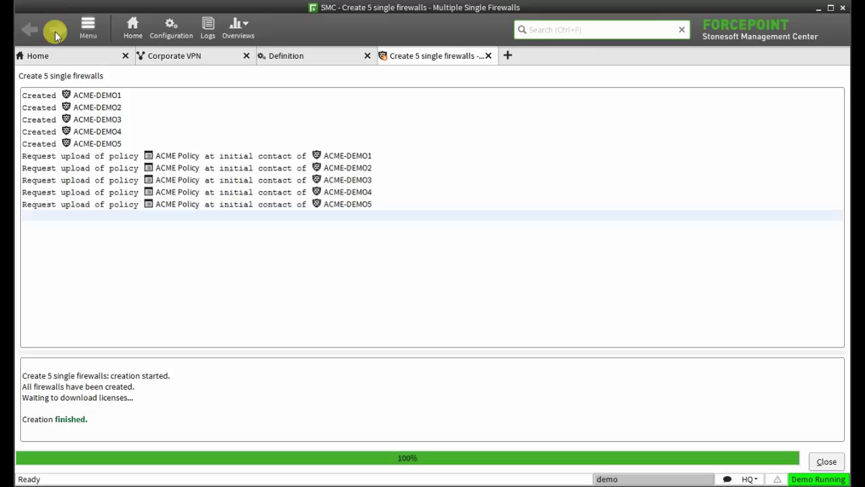
left_click(52, 57)
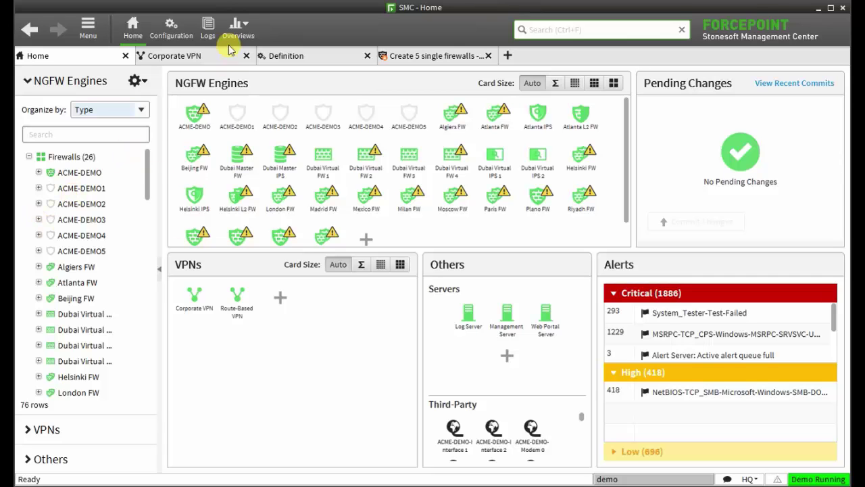
Step: Edit the Corporate VPN and add the primary gateways of ACME-DEMO1 through ACME-DEMO5 as satellite gateways
left_click(211, 60)
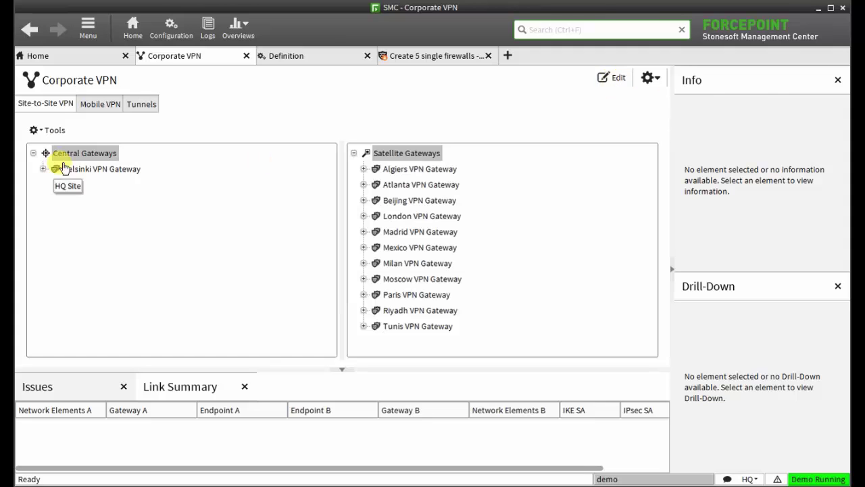
left_click(619, 80)
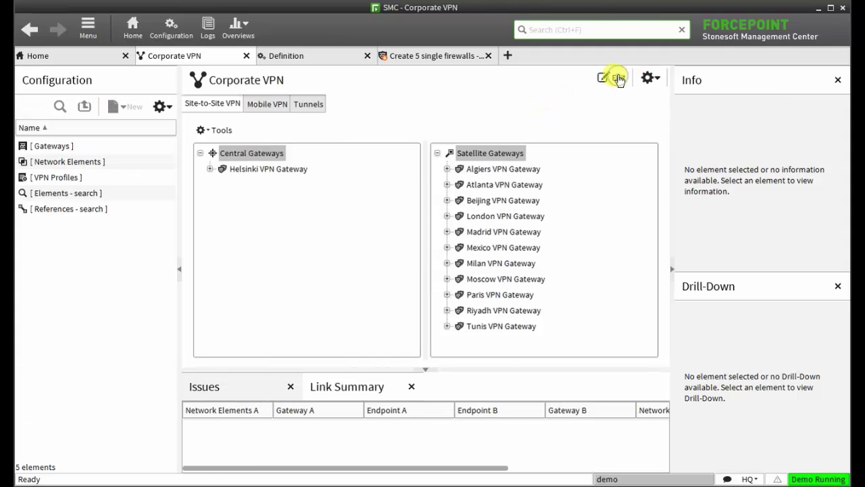
left_click(40, 143)
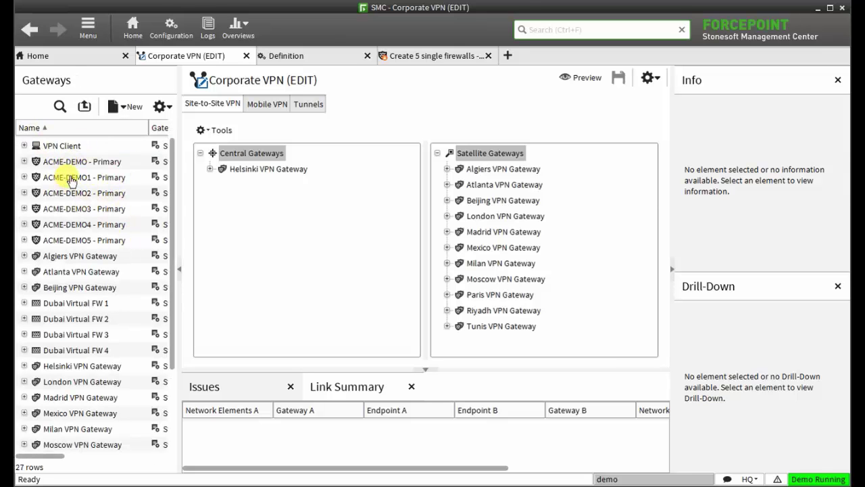
left_click_drag(71, 177, 476, 154)
left_click_drag(68, 193, 450, 150)
left_click_drag(85, 208, 450, 151)
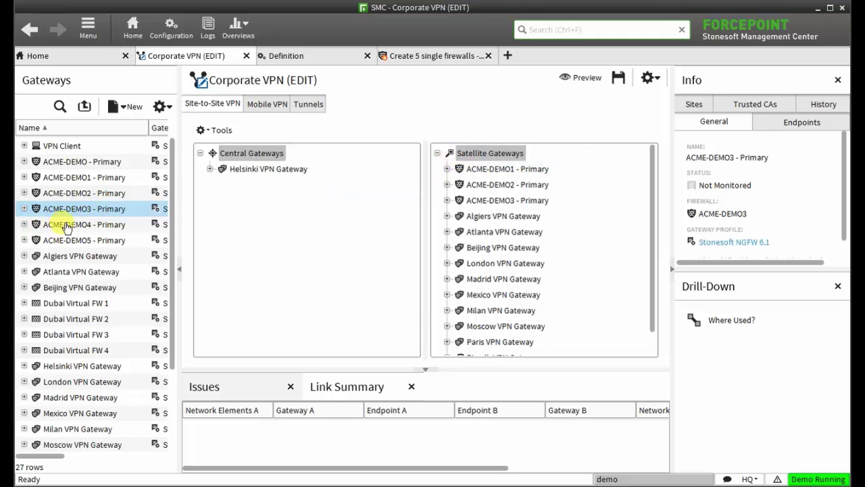
left_click_drag(68, 225, 448, 151)
left_click_drag(84, 240, 459, 158)
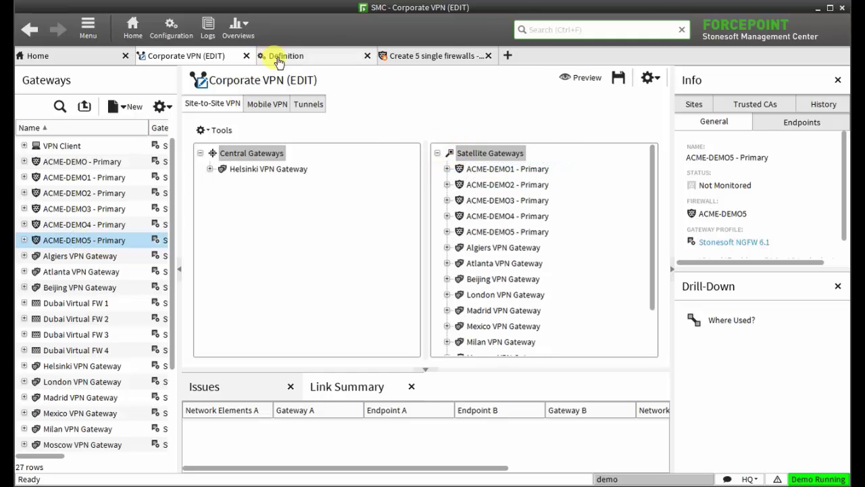
Step: Examine the automatic policy upload tasks for the new firewalls in the task definitions, and return to the Home overview
left_click(300, 57)
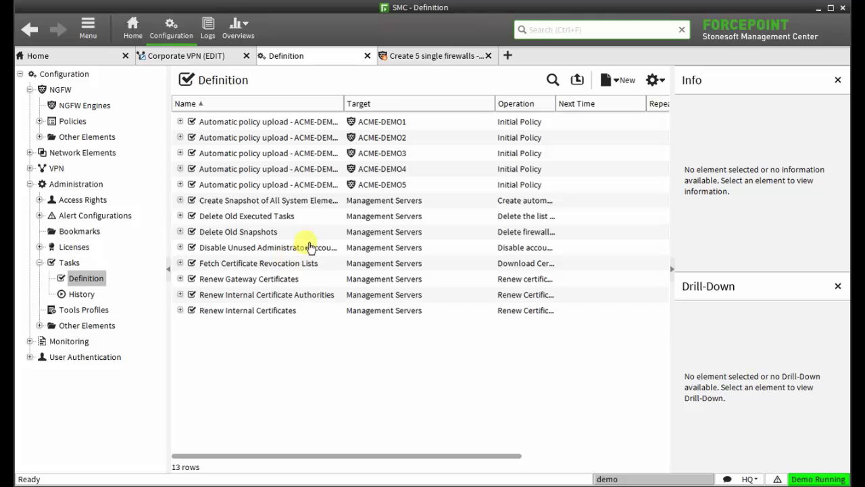
left_click(68, 62)
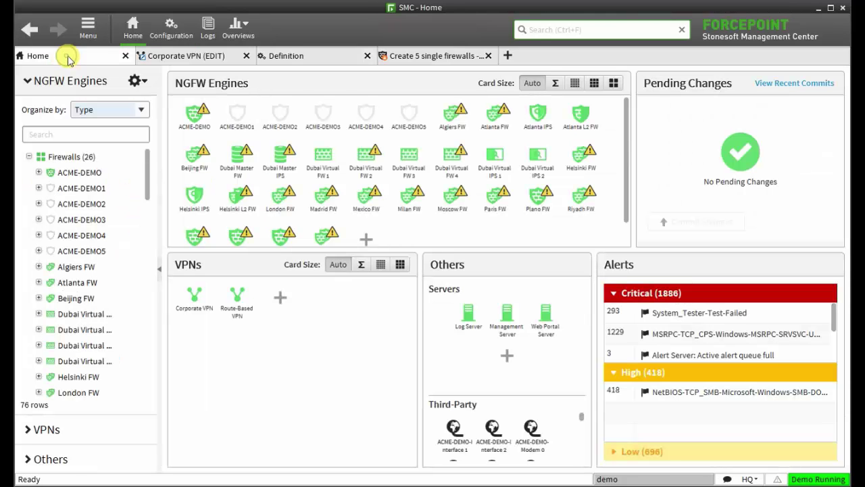
mouse_move(309, 235)
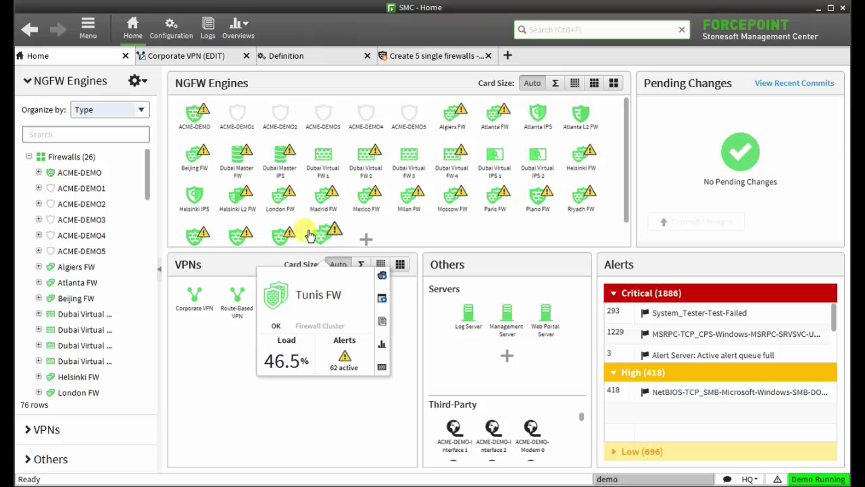